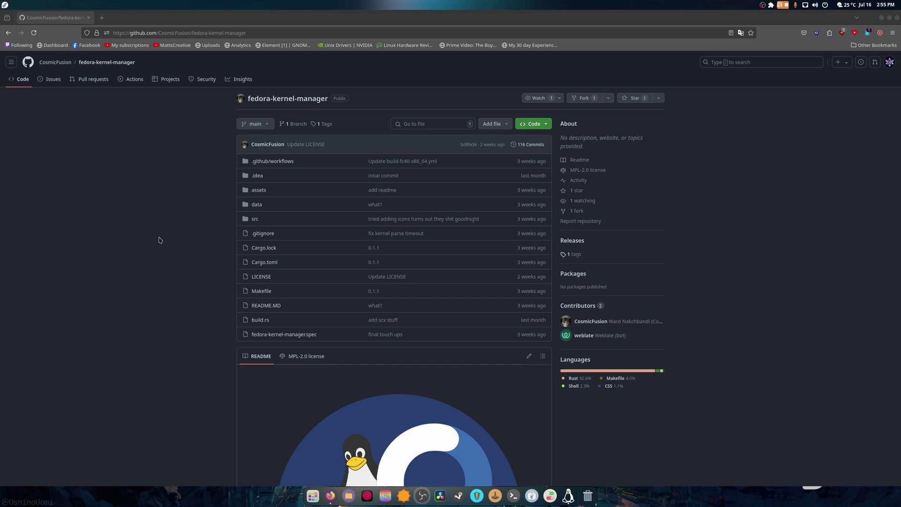
scroll(160, 241, "down", 5)
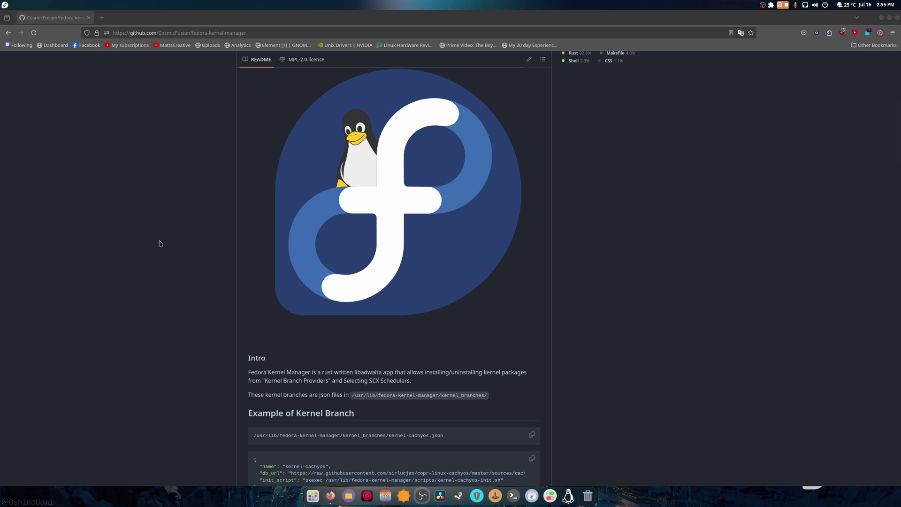
scroll(159, 243, "down", 2)
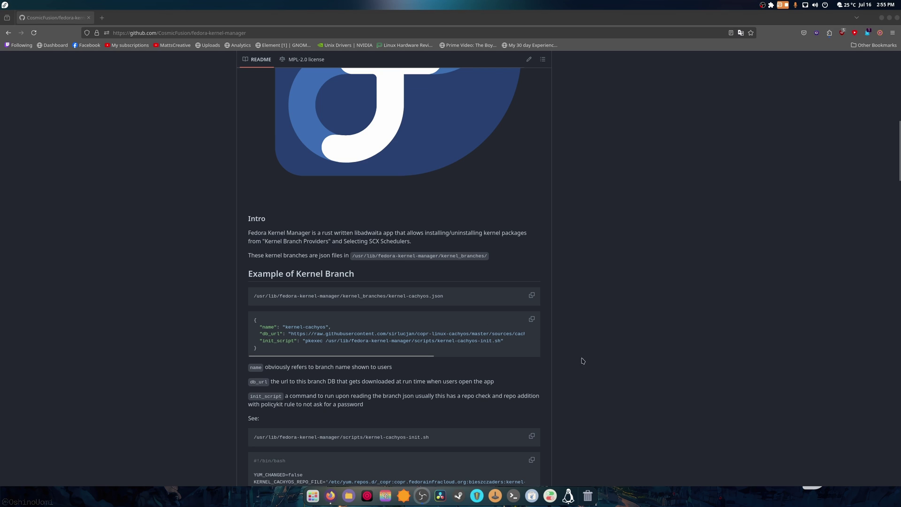
- Launch Fedora Kernel Manager from the dock, centre its window and hide the browser
left_click(568, 497)
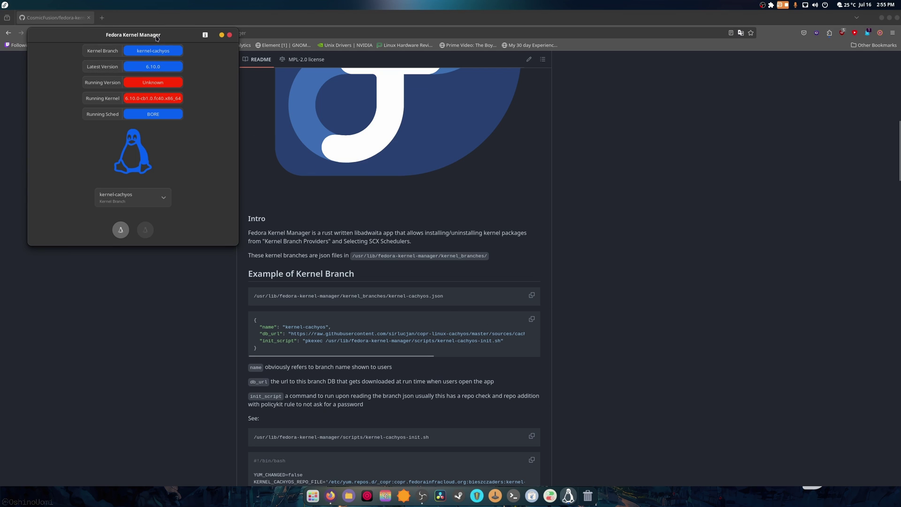
mouse_move(157, 38)
left_mouse_down()
mouse_move(432, 129)
mouse_move(424, 121)
mouse_move(441, 92)
left_mouse_up()
left_click(730, 33)
key("super+h")
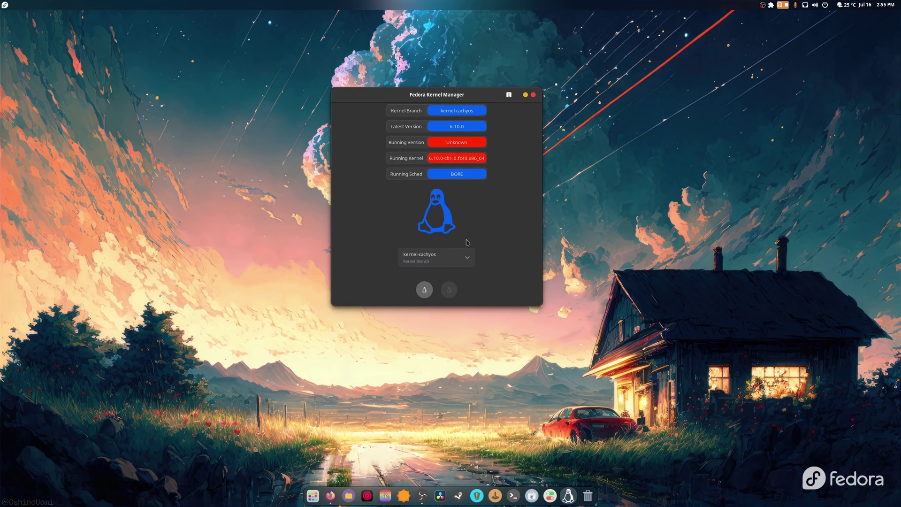
- Switch the Kernel Branch to kernel (RPM Default)
left_click(469, 261)
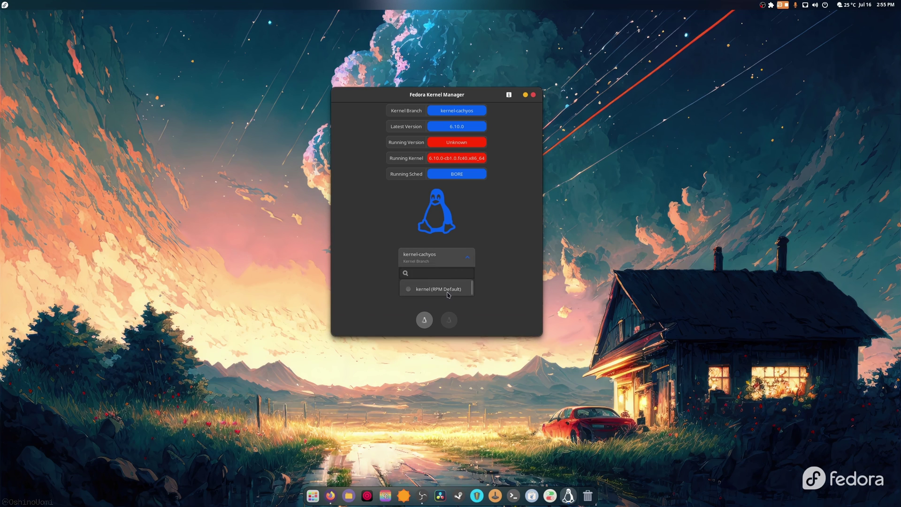
scroll(448, 294, "up", 2)
scroll(447, 294, "down", 2)
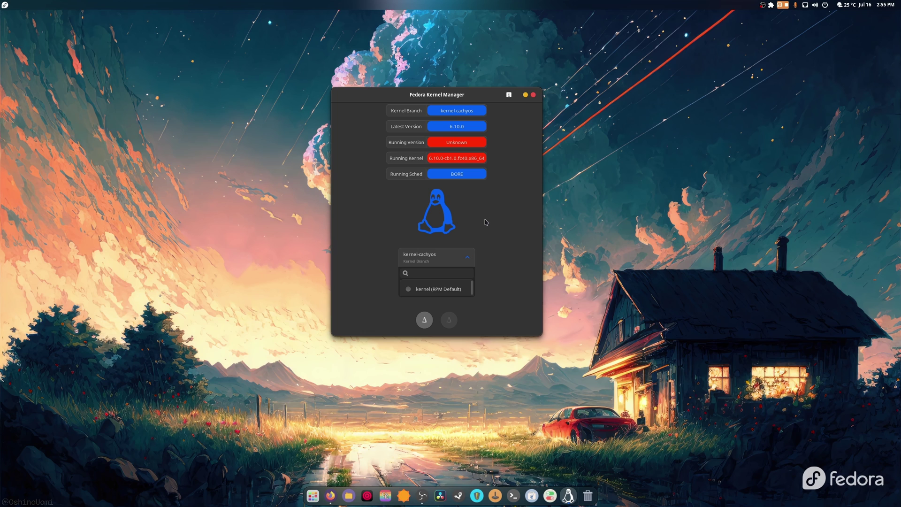
left_click(454, 290)
left_click(479, 254)
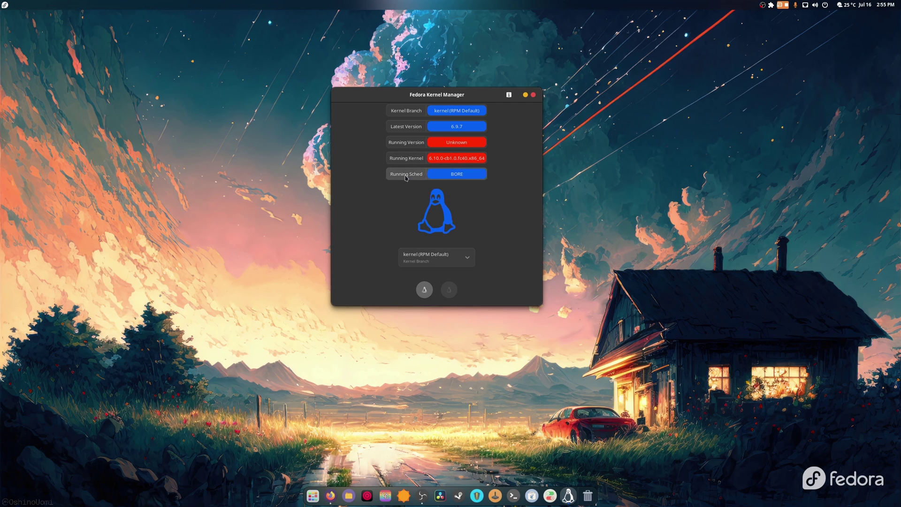
- Switch the Kernel Branch back to kernel-cachyos
left_click(463, 260)
left_click(428, 290)
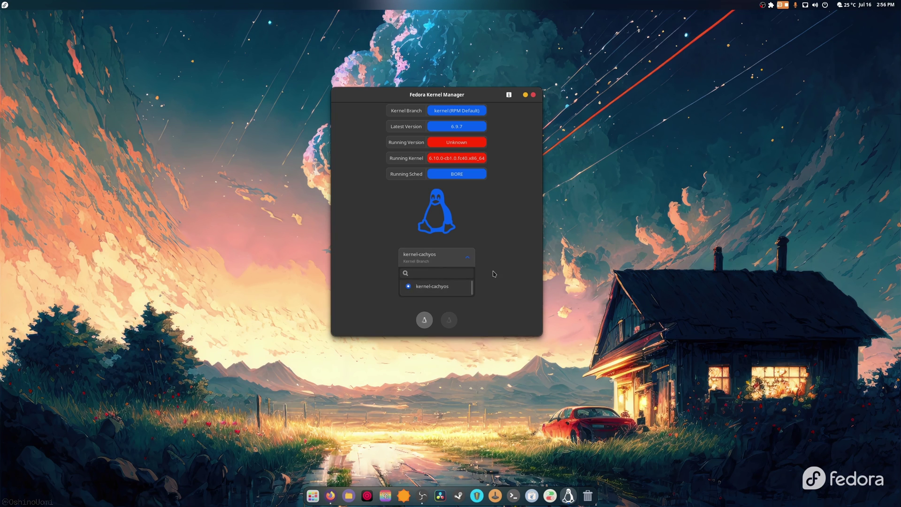
left_click(471, 260)
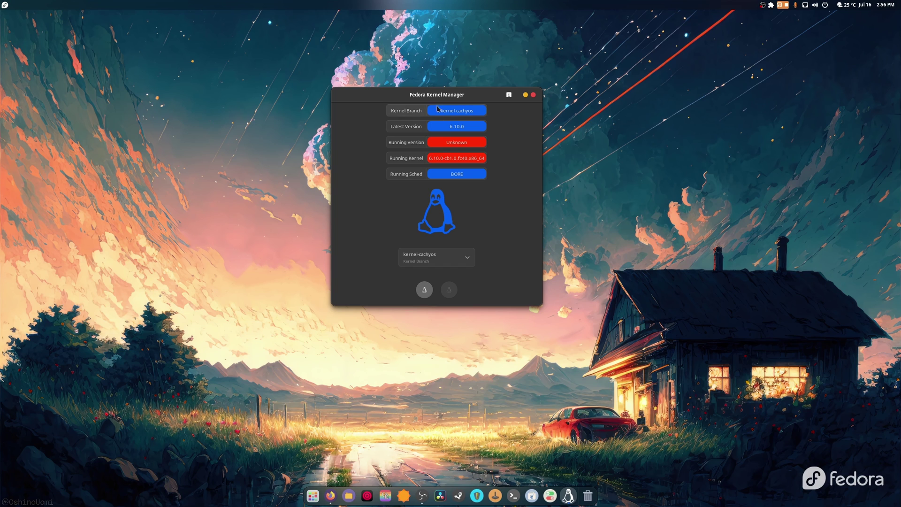
- Nudge the manager window up and left while the kernel-cachyos 6.10.0 overview refreshes
mouse_move(426, 99)
left_mouse_down()
mouse_move(388, 84)
mouse_move(397, 81)
left_mouse_up()
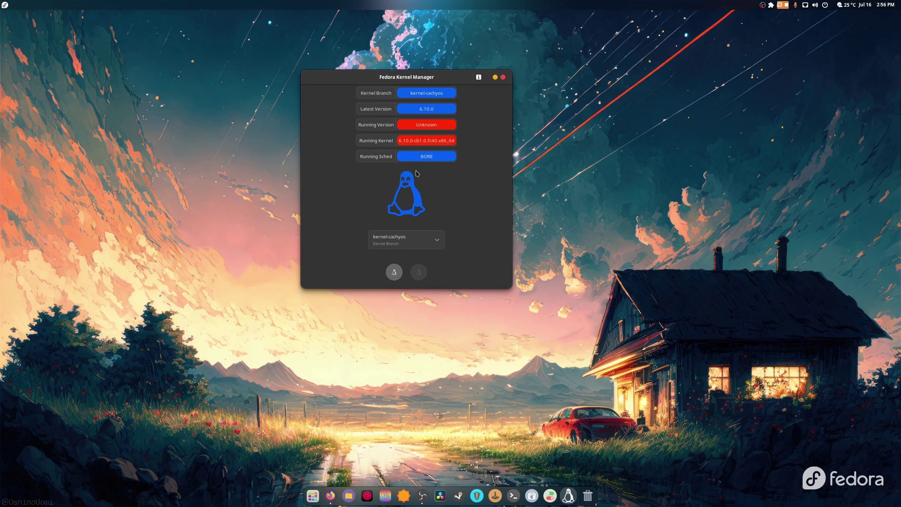
- Show the available kernel-cachyos packages and view details of CachyOS Default Kernel and Sched EXT SCX
left_click(393, 274)
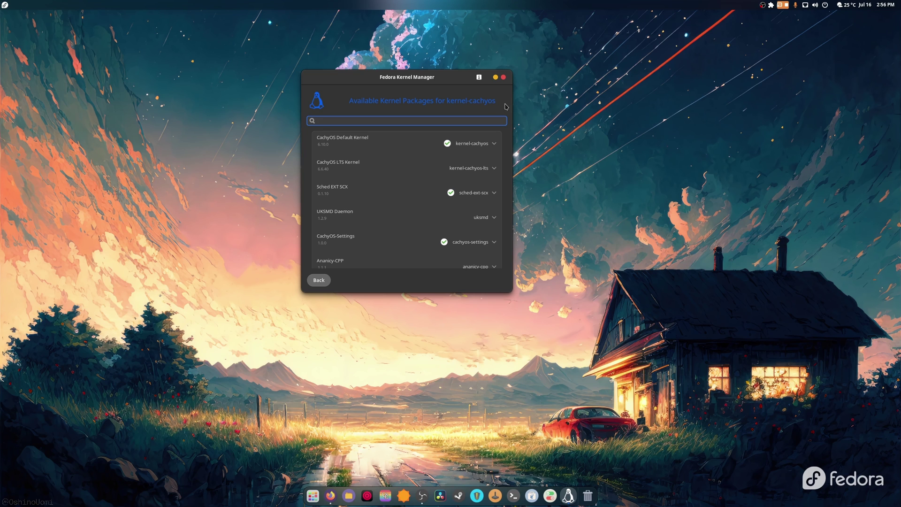
left_click(490, 144)
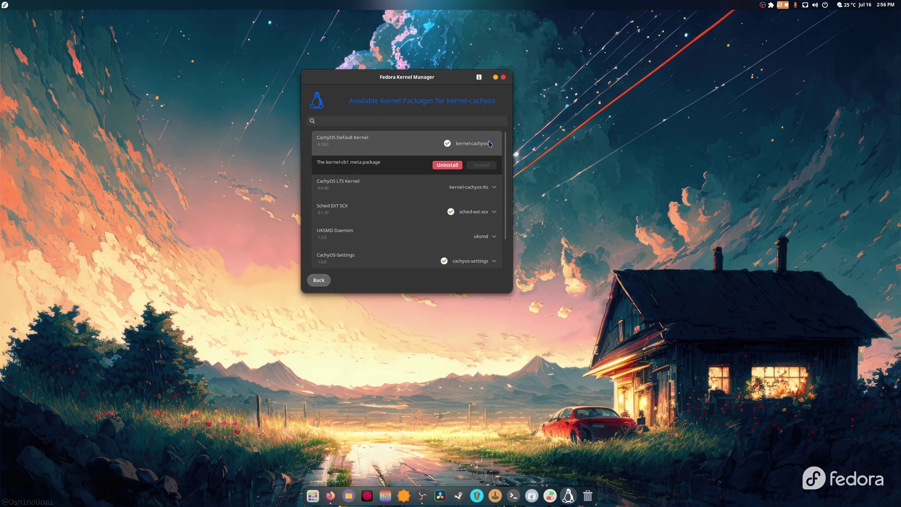
left_click(491, 145)
left_click(494, 214)
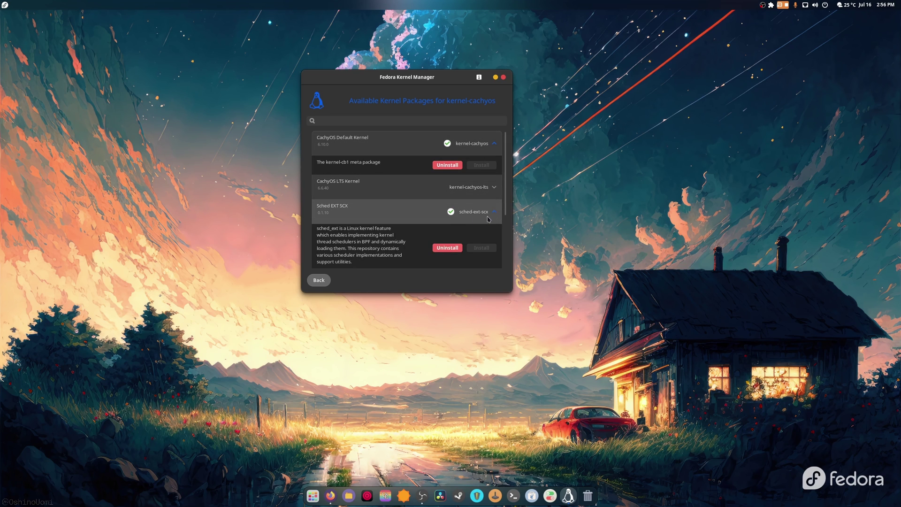
left_click(489, 218)
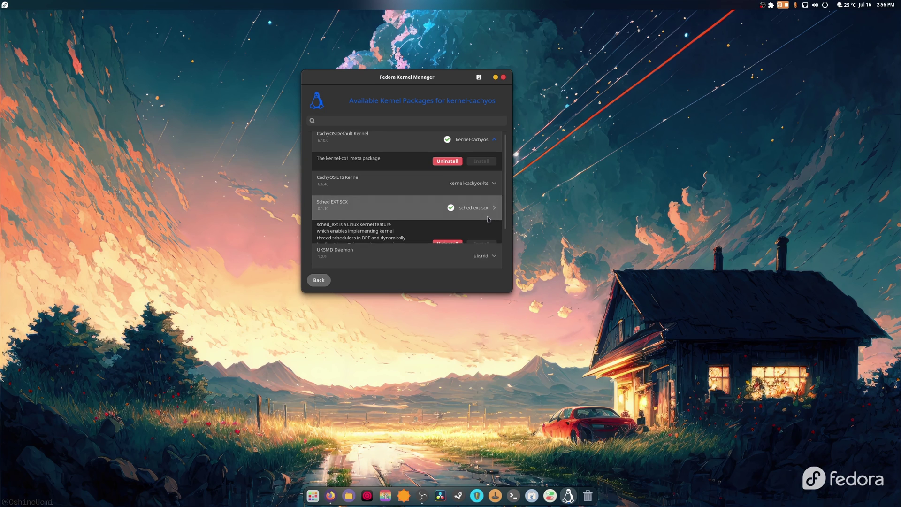
scroll(481, 224, "down", 1)
scroll(482, 212, "down", 1)
- View details of UKSMD Daemon and CachyOS-Settings packages, then reposition the window
left_click(484, 206)
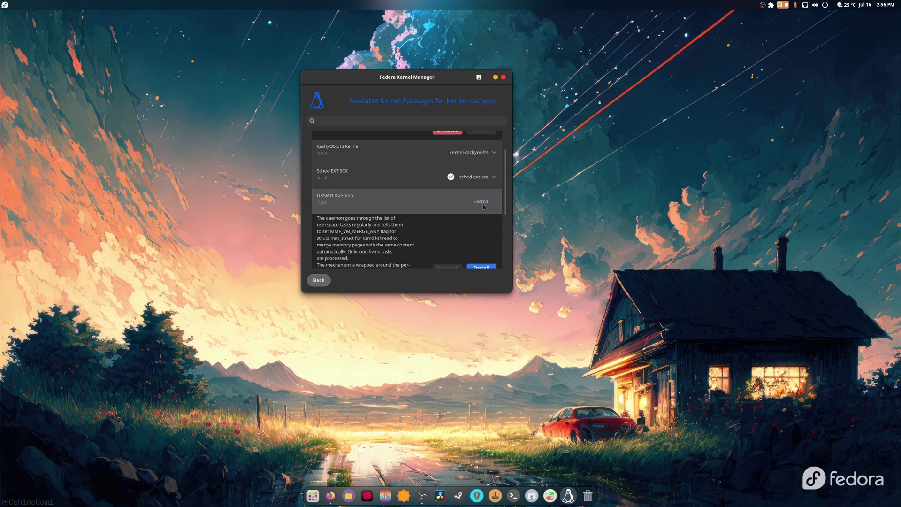
scroll(484, 206, "down", 2)
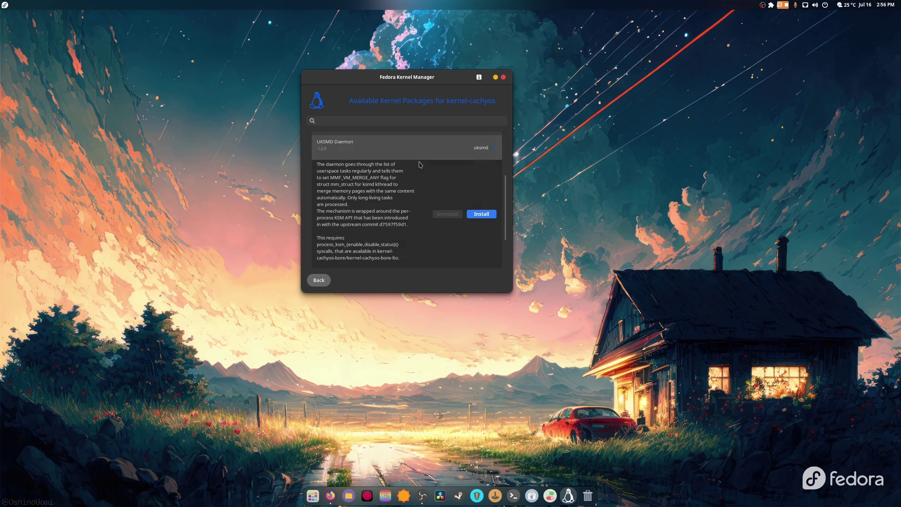
left_click(494, 150)
left_click(477, 234)
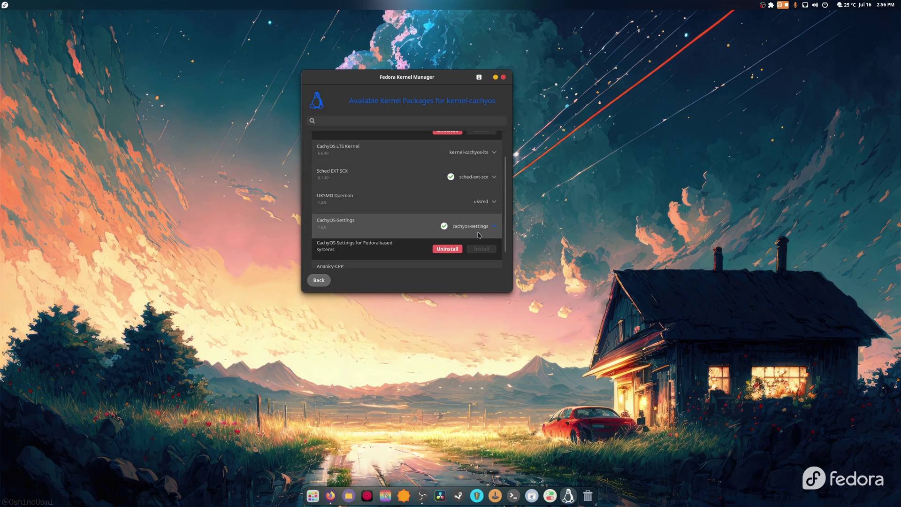
left_click(401, 251)
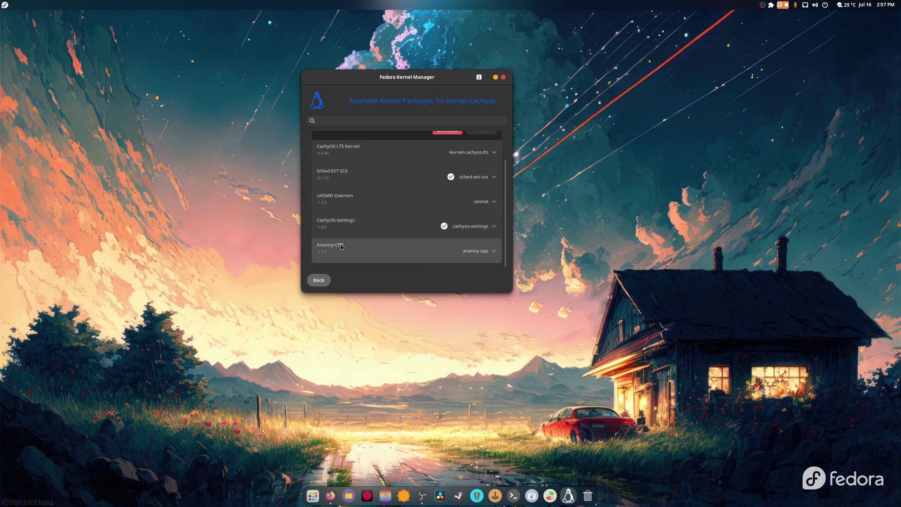
scroll(341, 246, "up", 1)
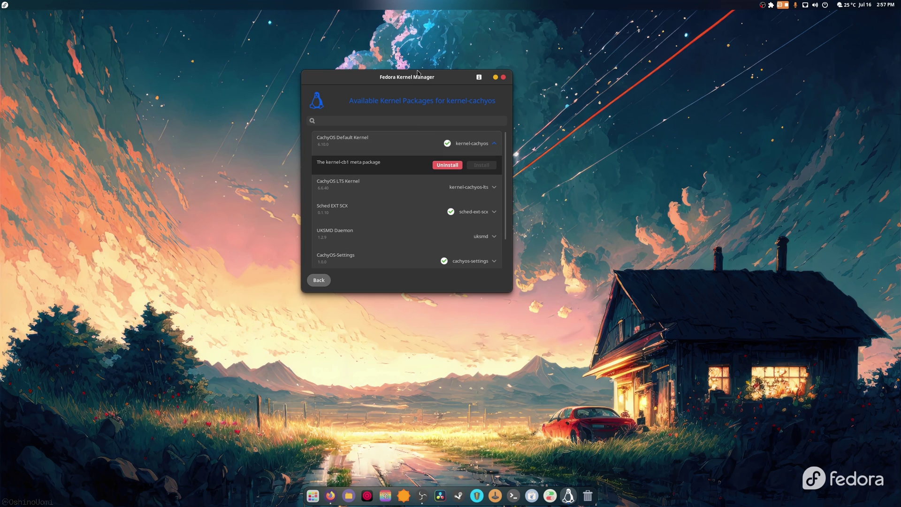
mouse_move(423, 84)
left_mouse_down()
mouse_move(481, 98)
mouse_move(465, 103)
left_mouse_up()
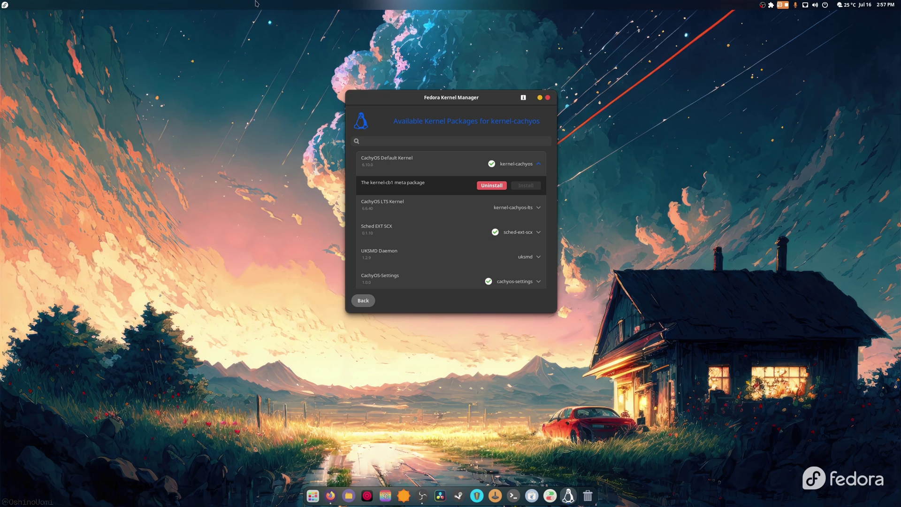
- Go back from Available Kernel Packages to the kernel overview
left_click(363, 301)
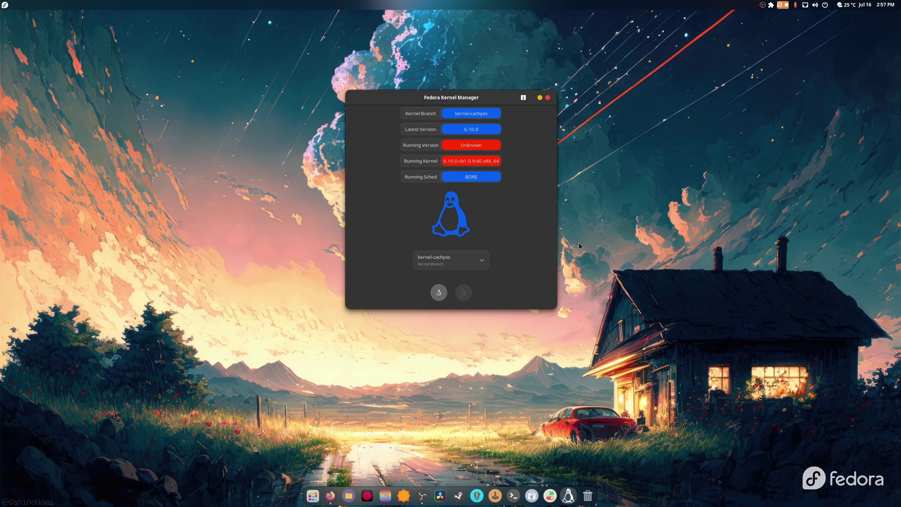
- Bring Firefox forward and show GitHub Actions RPM Build run #10 with its Binary RPM artifact
left_click(348, 496)
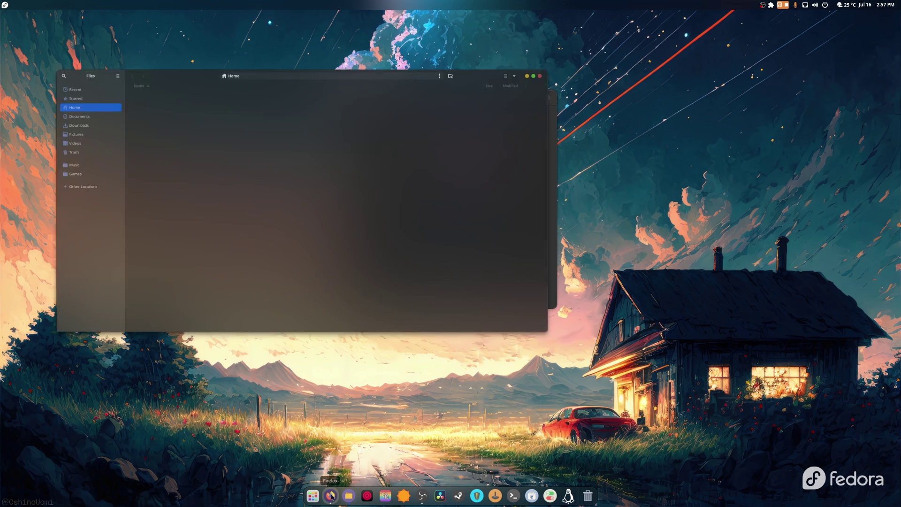
scroll(171, 180, "up", 5)
scroll(184, 148, "up", 5)
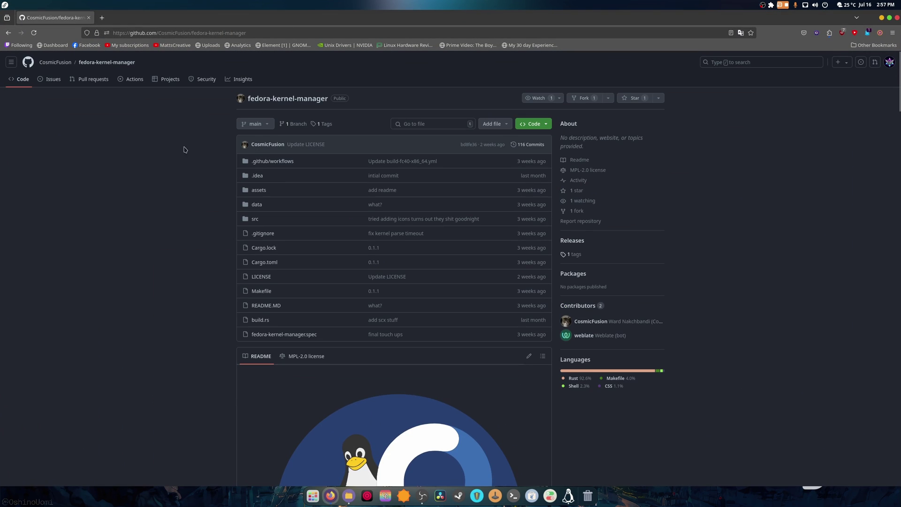
left_click(131, 80)
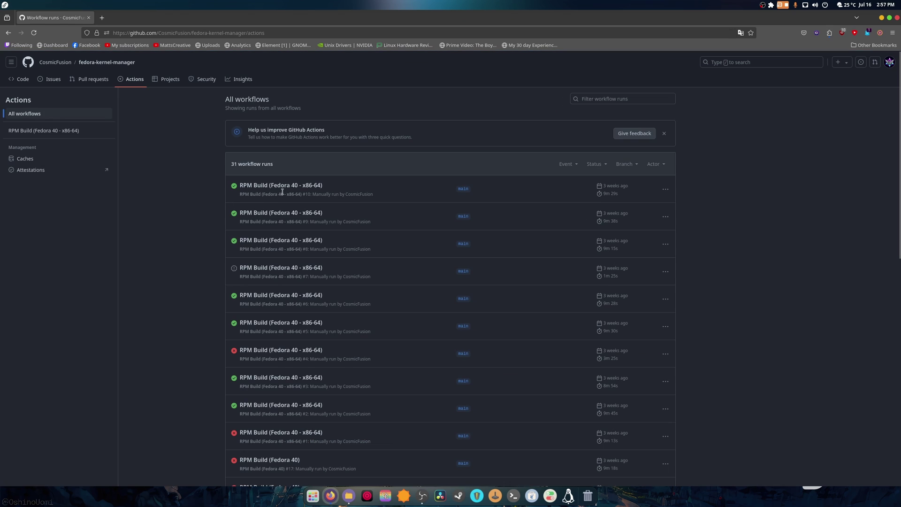
left_click(273, 189)
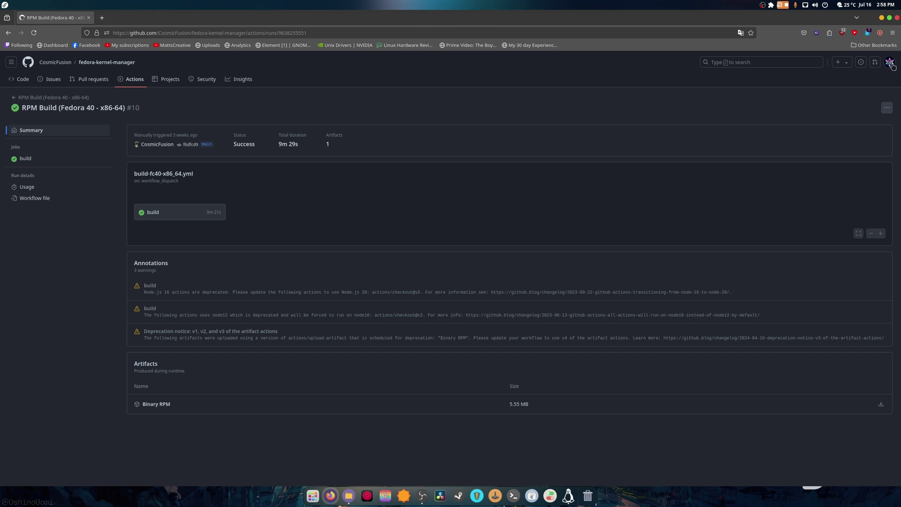
- Minimize Firefox and close Files so only Fedora Kernel Manager remains
left_click(881, 17)
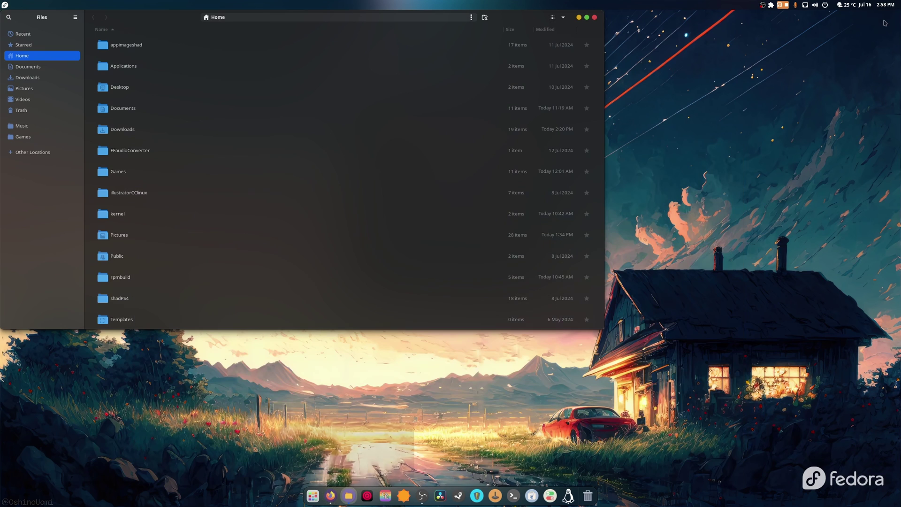
left_click(594, 17)
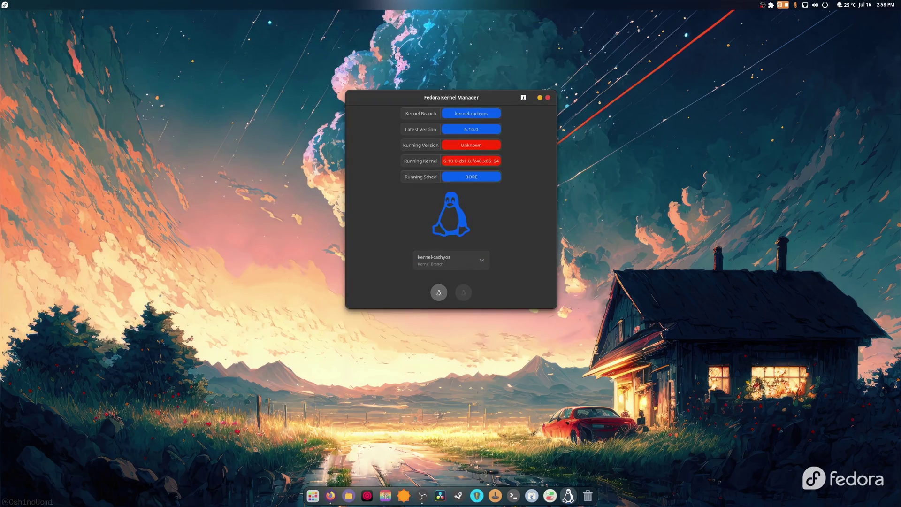